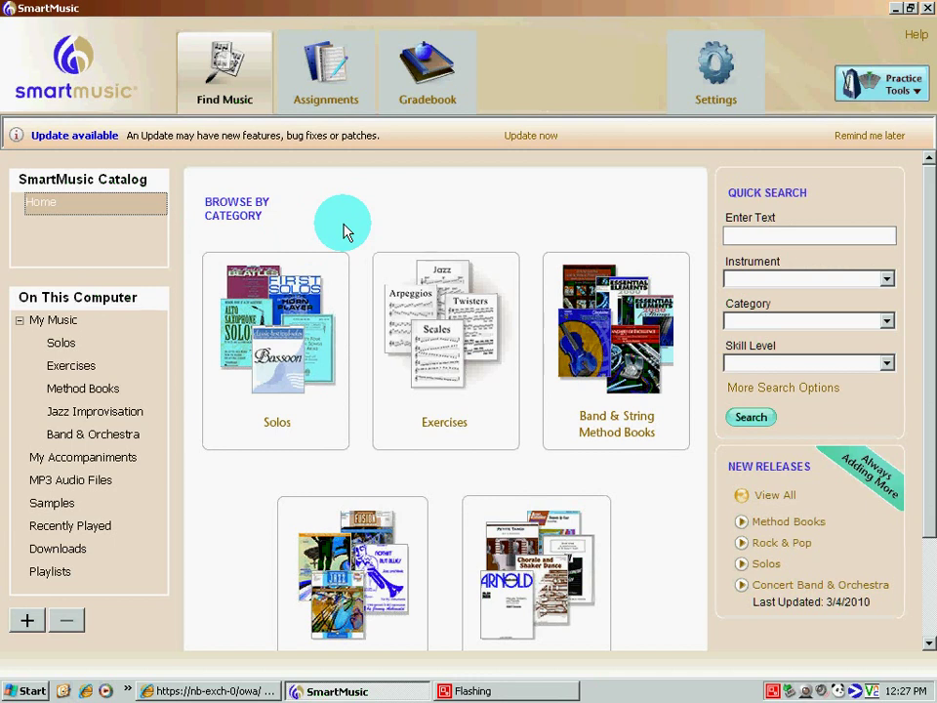
Step: Launch SmartMusic 2010 from the Start menu's Programs list
{"action": "left_click", "coordinate": [32, 691]}
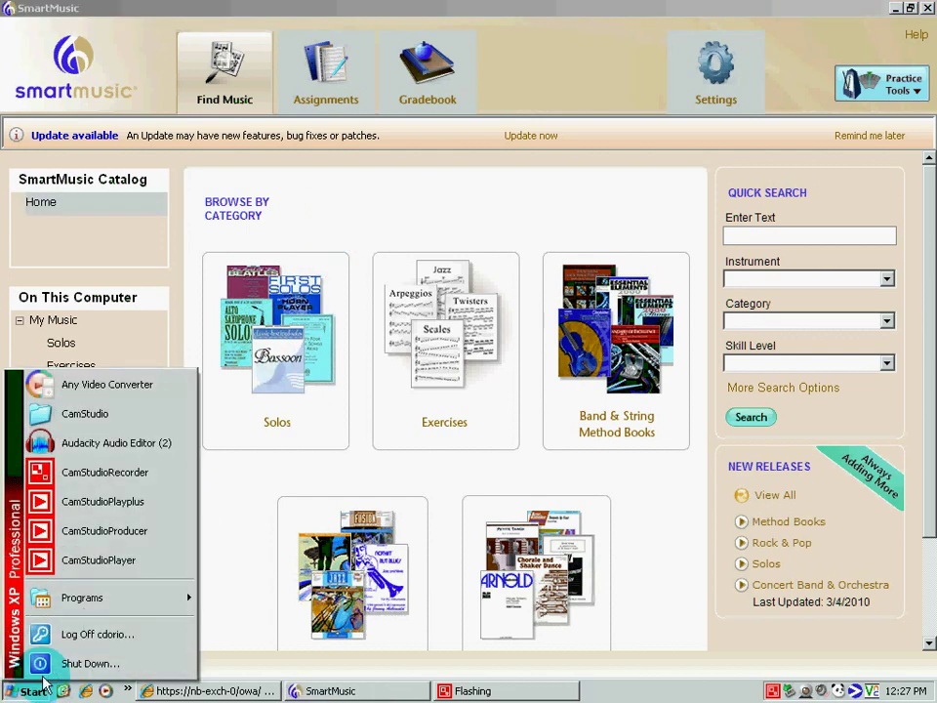
{"action": "mouse_move", "coordinate": [102, 615]}
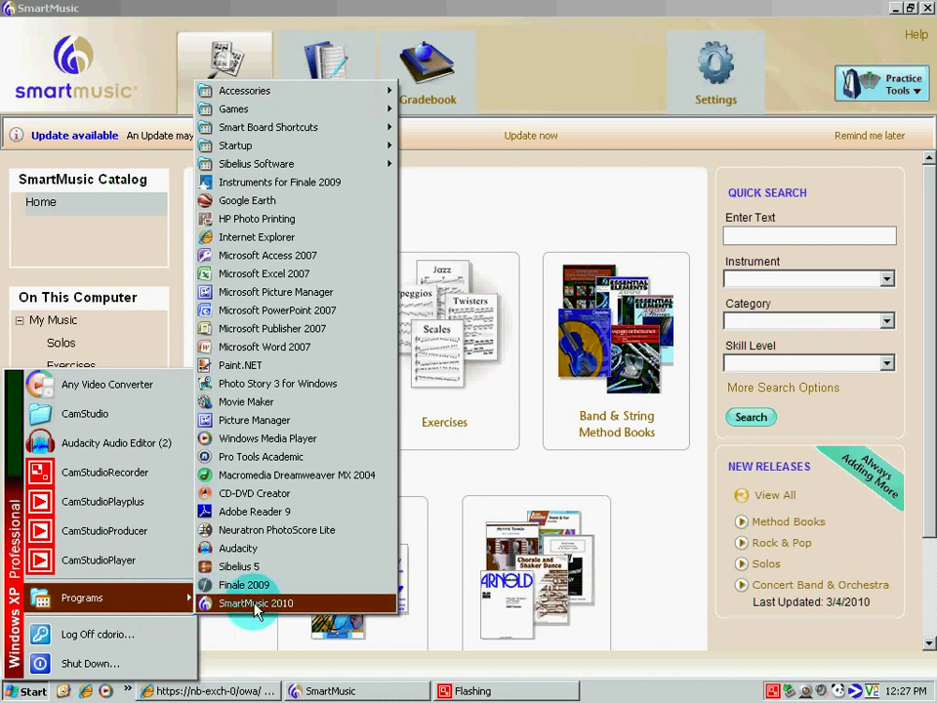
{"action": "left_click", "coordinate": [467, 286]}
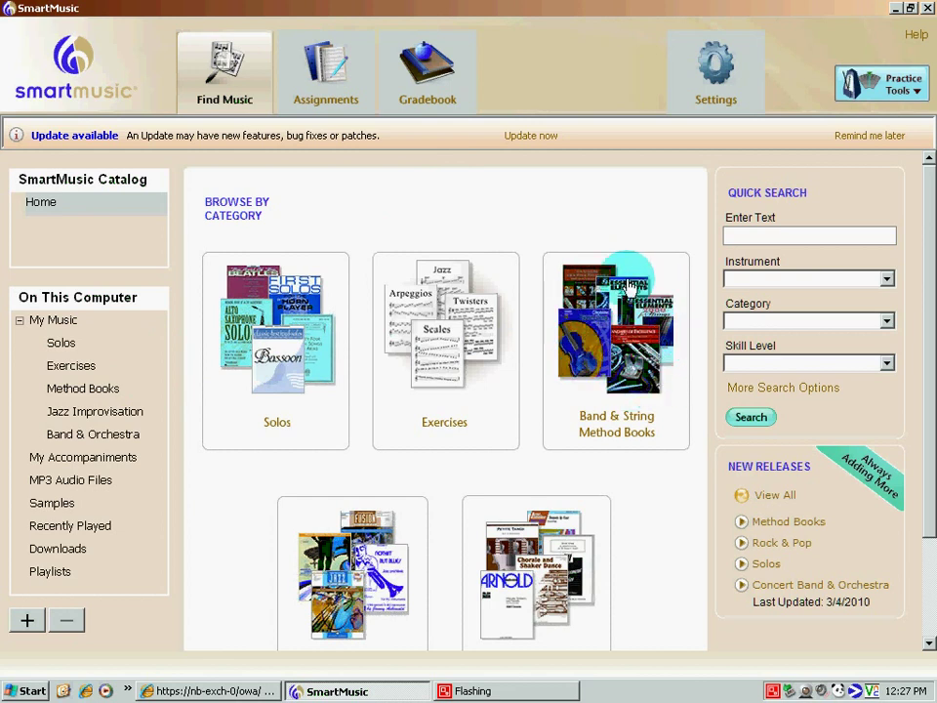
Step: Show the Method Books stored on this computer and browse the grid of Band and Strings titles
{"action": "left_click", "coordinate": [71, 389]}
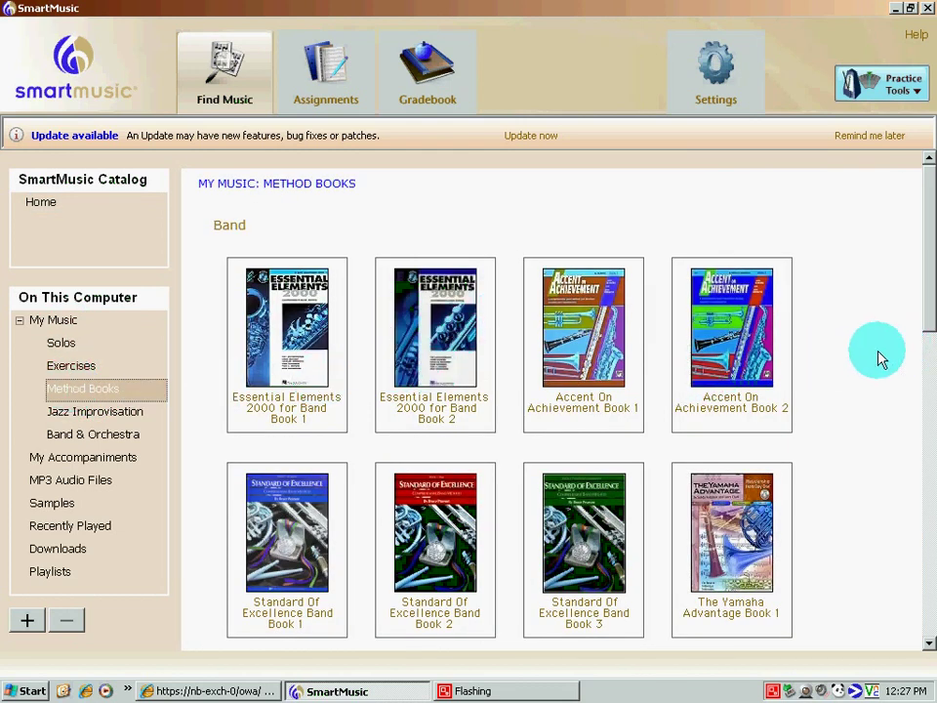
{"action": "mouse_move", "coordinate": [923, 255]}
{"action": "left_mouse_down"}
{"action": "mouse_move", "coordinate": [926, 565]}
{"action": "mouse_move", "coordinate": [921, 254]}
{"action": "left_mouse_up"}
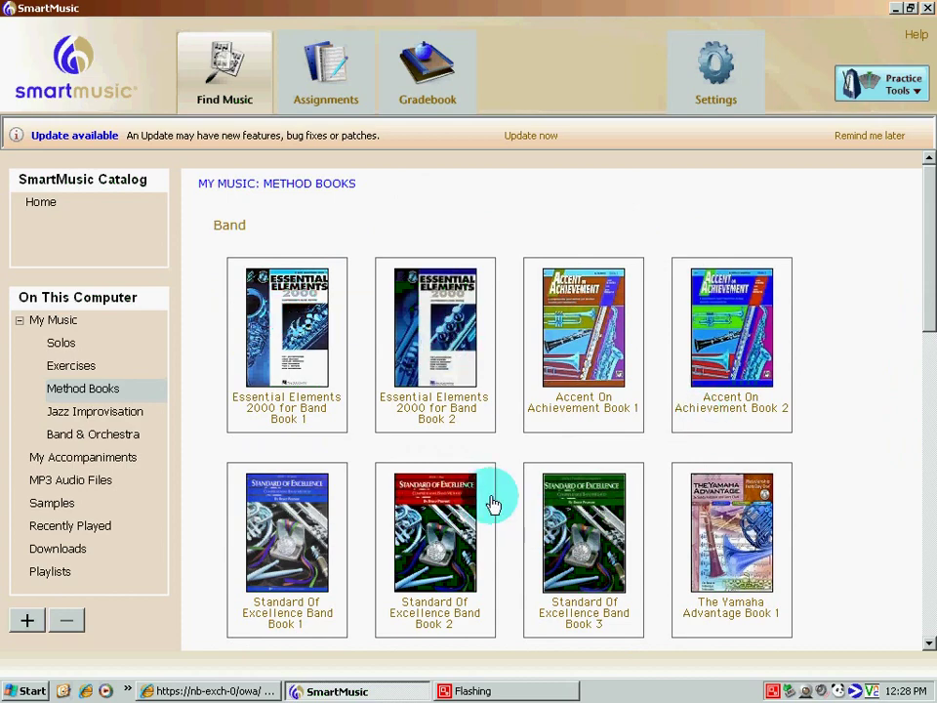
{"action": "scroll", "coordinate": [489, 507], "scroll_direction": "down", "scroll_amount": 3}
{"action": "scroll", "coordinate": [489, 508], "scroll_direction": "down", "scroll_amount": 4}
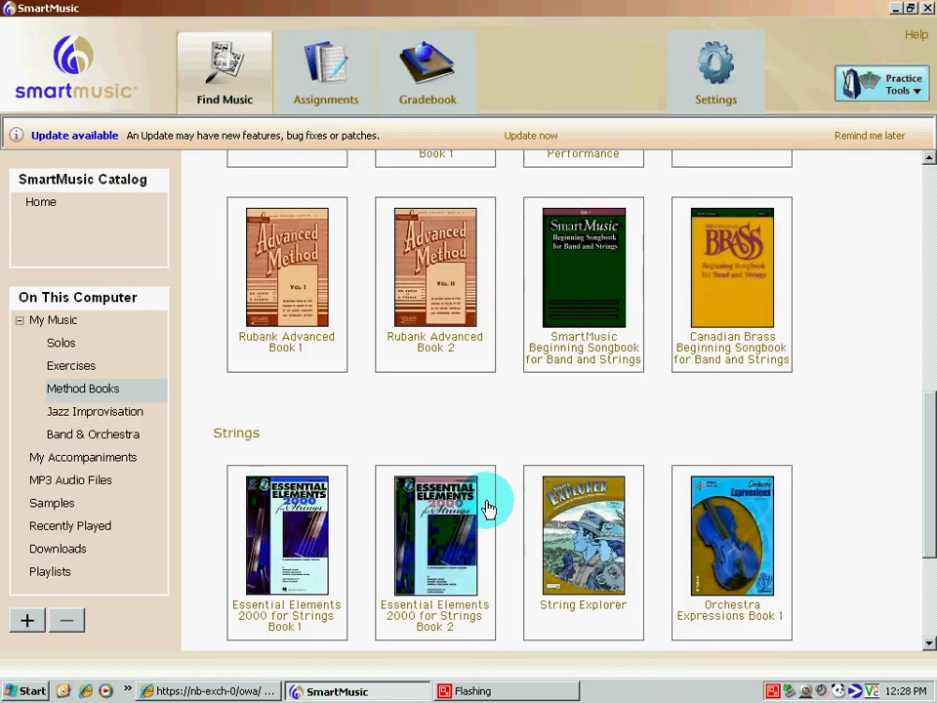
{"action": "scroll", "coordinate": [486, 506], "scroll_direction": "up", "scroll_amount": 1}
{"action": "scroll", "coordinate": [498, 488], "scroll_direction": "up", "scroll_amount": 2}
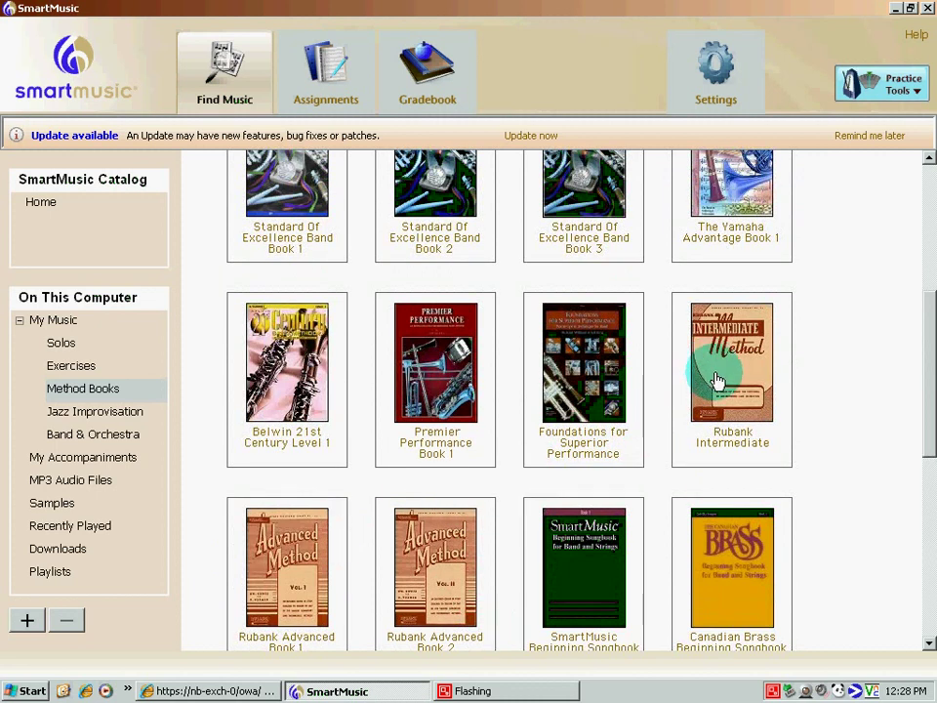
{"action": "scroll", "coordinate": [716, 381], "scroll_direction": "down", "scroll_amount": 2}
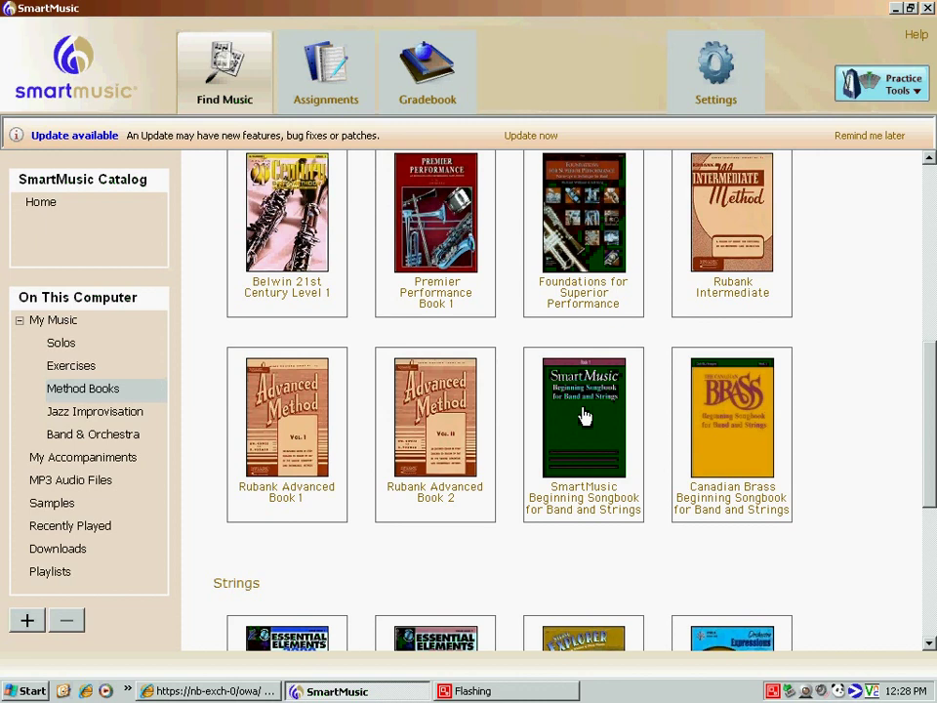
{"action": "scroll", "coordinate": [584, 439], "scroll_direction": "up", "scroll_amount": 5}
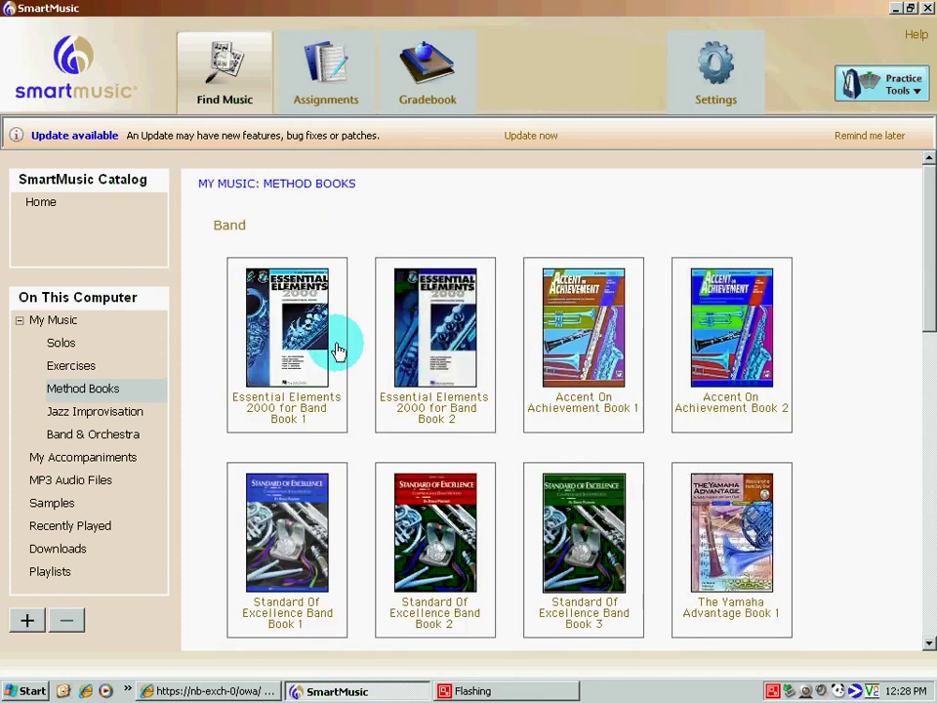
Step: Open Essential Elements 2000 for Band Book 1 and scroll its song list down to the bonus tracks and back
{"action": "left_click", "coordinate": [274, 347]}
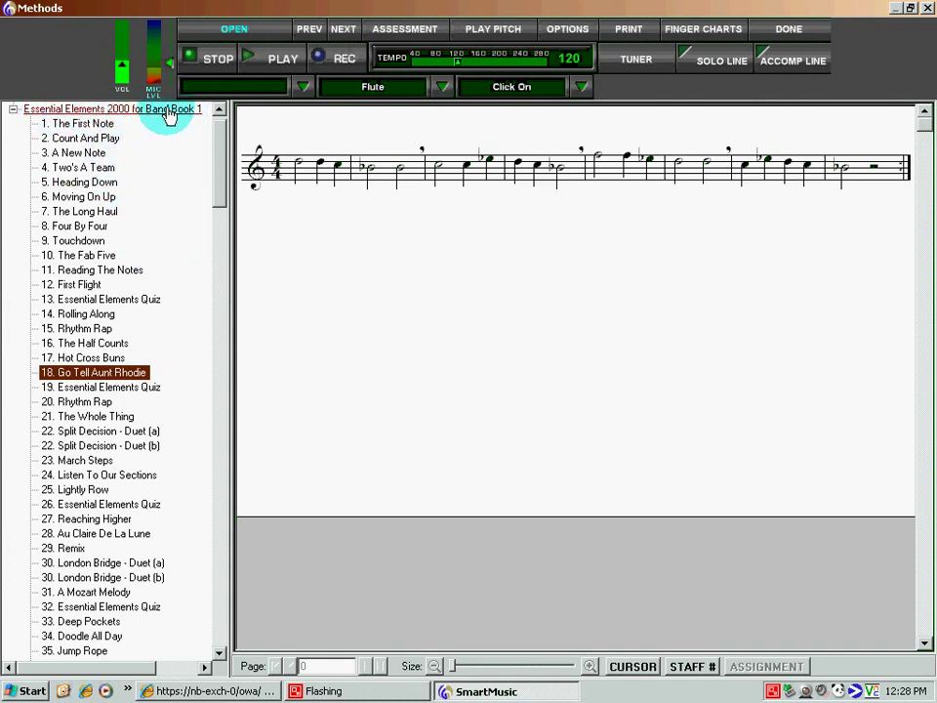
{"action": "scroll", "coordinate": [120, 533], "scroll_direction": "down", "scroll_amount": 15}
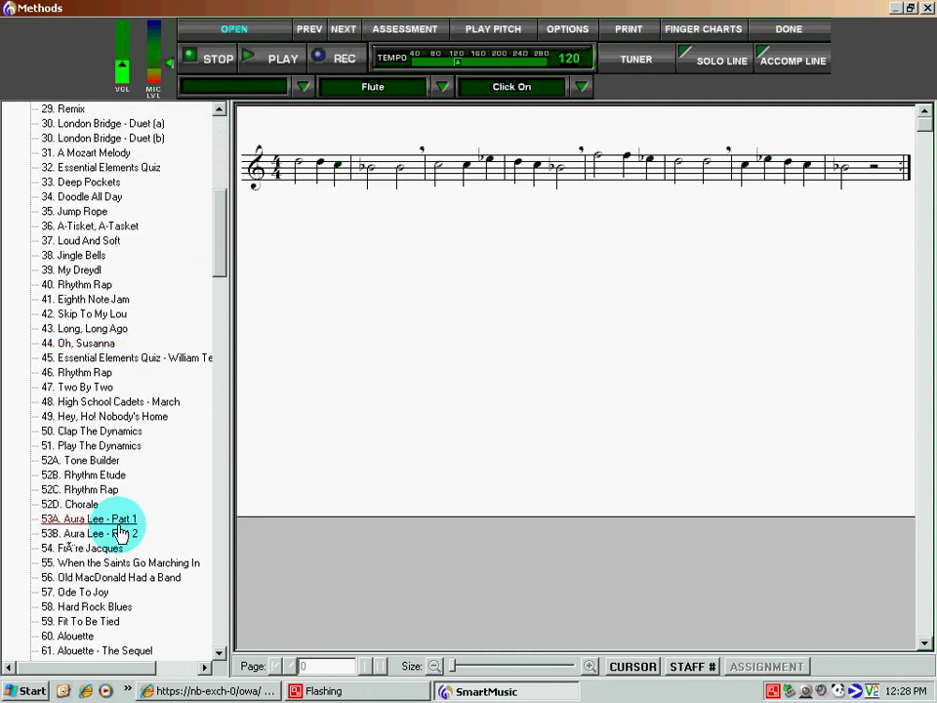
{"action": "scroll", "coordinate": [119, 533], "scroll_direction": "down", "scroll_amount": 20}
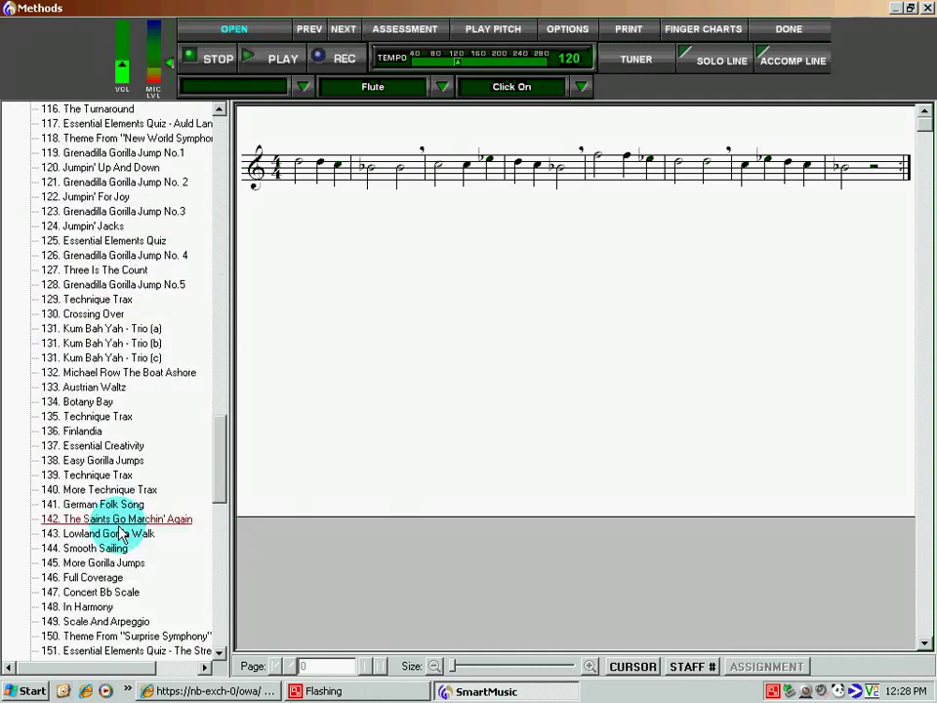
{"action": "scroll", "coordinate": [119, 533], "scroll_direction": "down", "scroll_amount": 13}
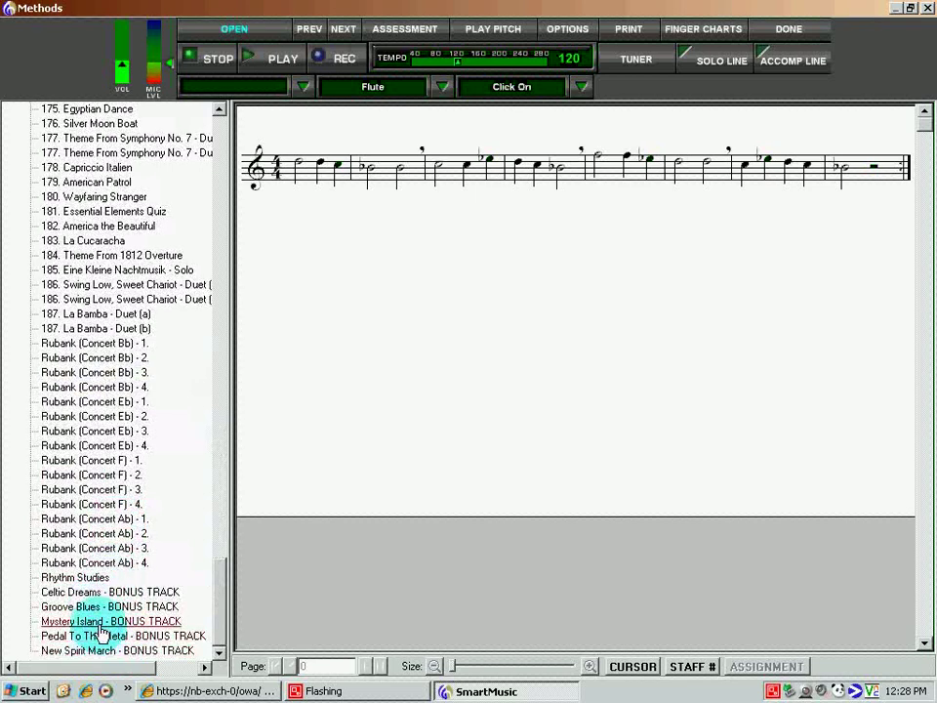
{"action": "left_click_drag", "start_coordinate": [217, 628], "coordinate": [247, 142]}
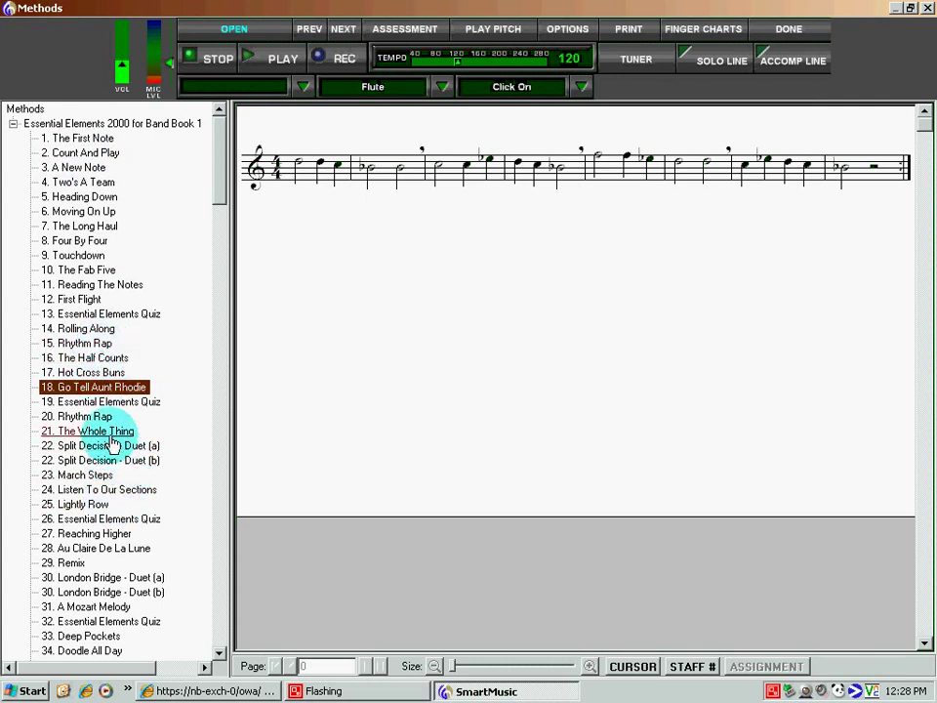
{"action": "scroll", "coordinate": [127, 467], "scroll_direction": "down", "scroll_amount": 2}
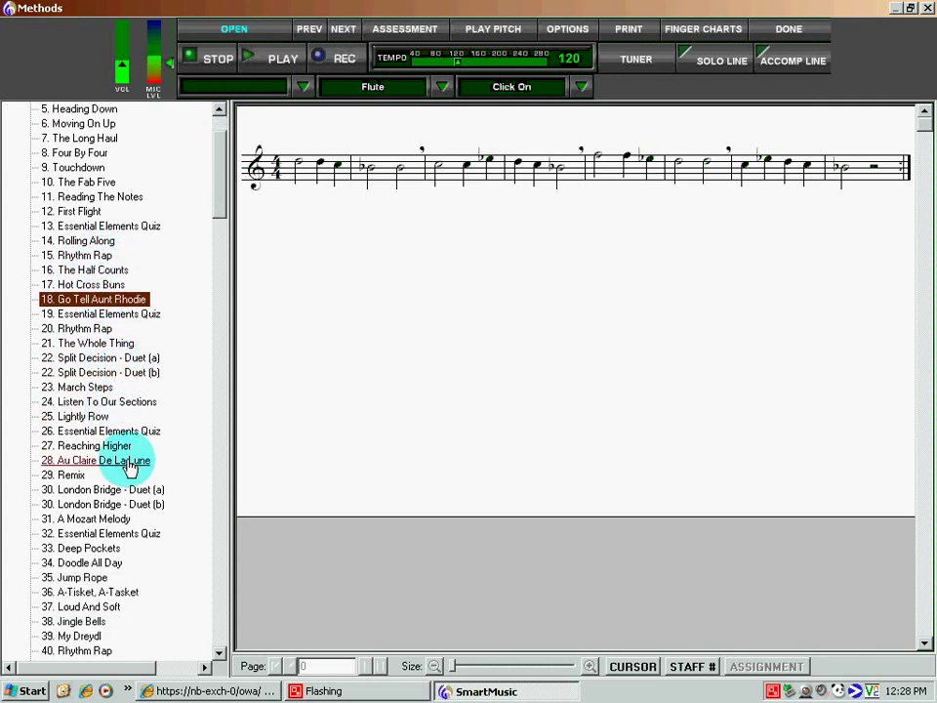
Step: Load exercise 25, Lightly Row, full-width for Flute at tempo 80
{"action": "left_click", "coordinate": [82, 417]}
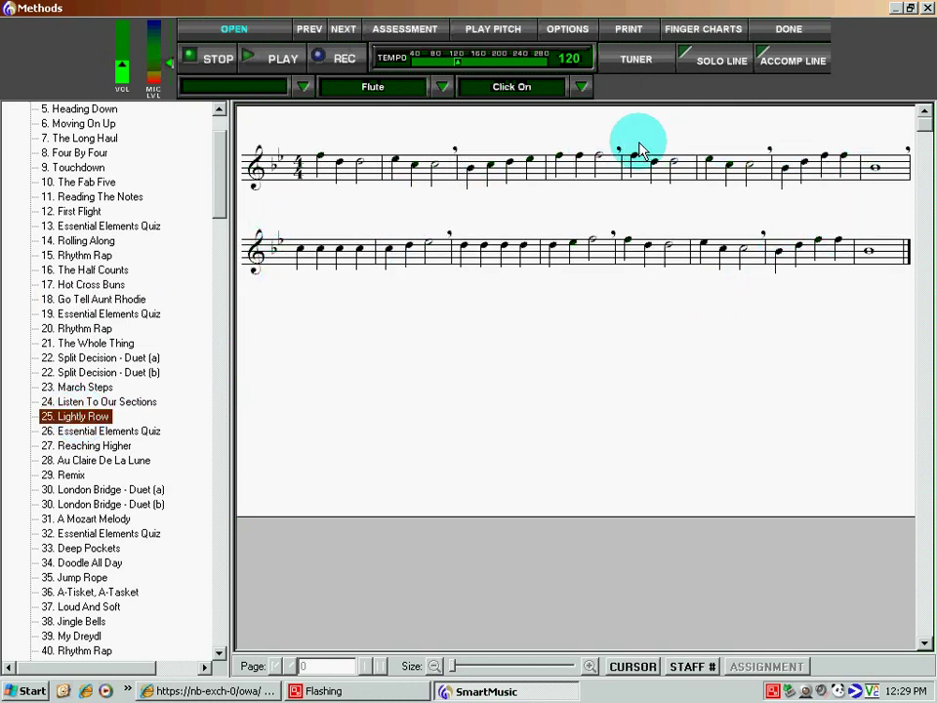
{"action": "double_click", "coordinate": [73, 419]}
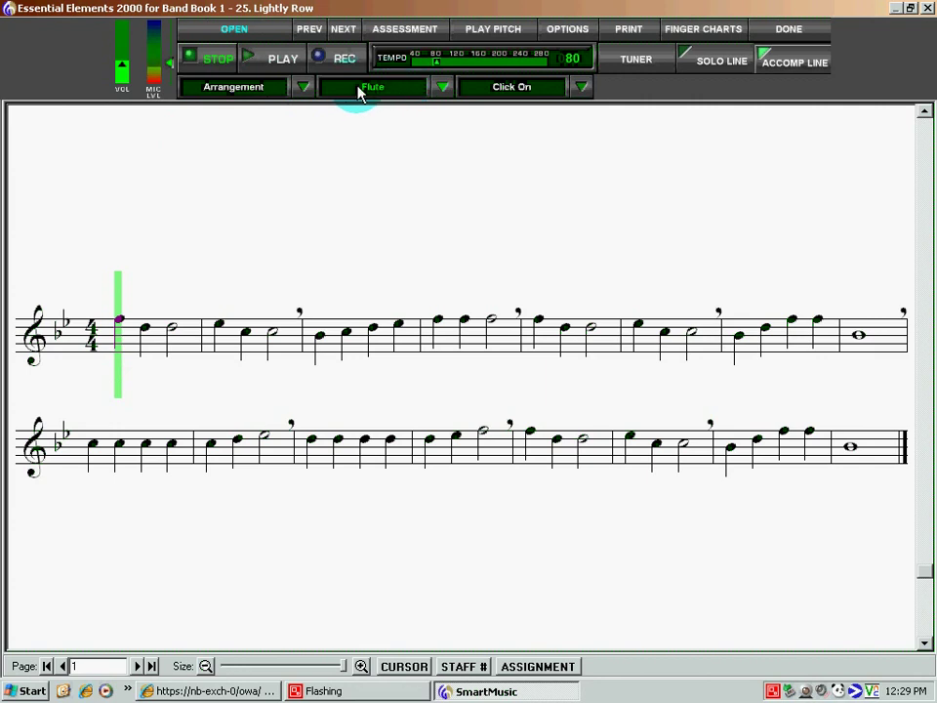
{"action": "left_click", "coordinate": [441, 89]}
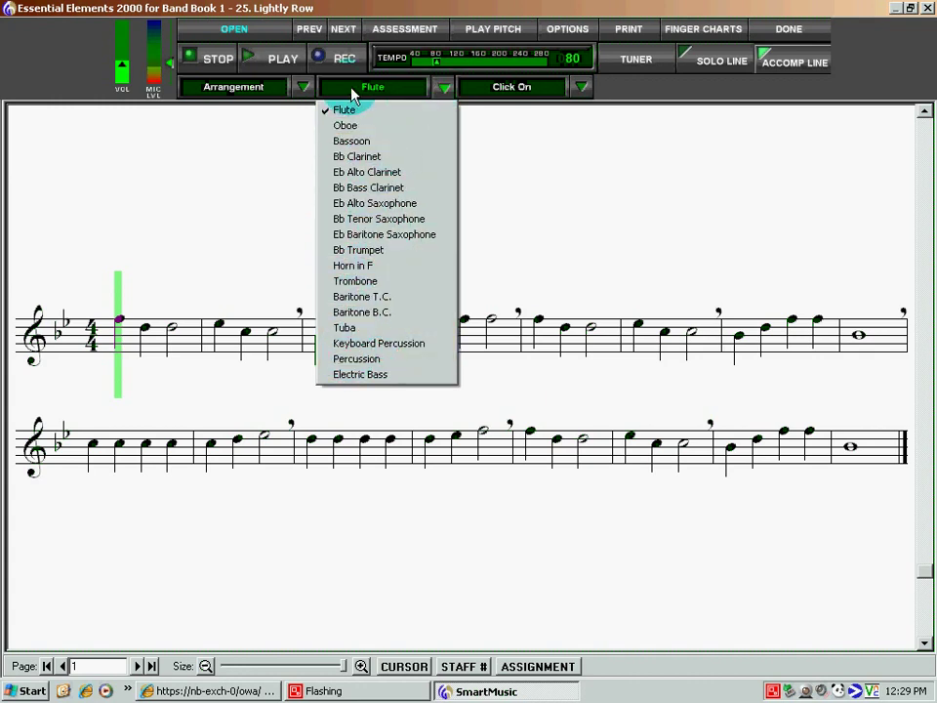
{"action": "left_click", "coordinate": [498, 132]}
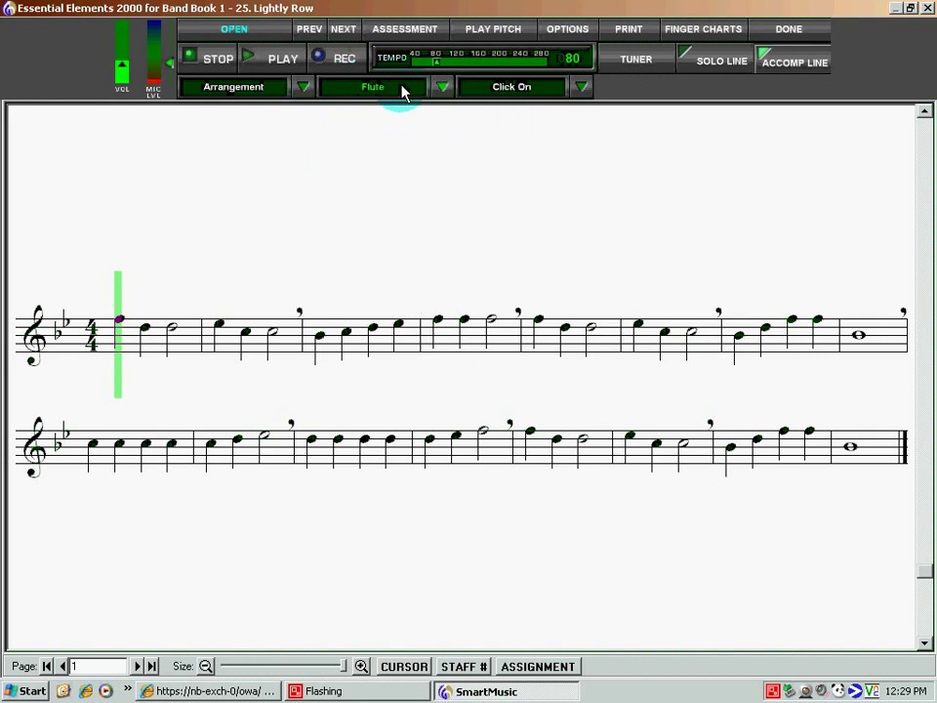
{"action": "left_click", "coordinate": [580, 90]}
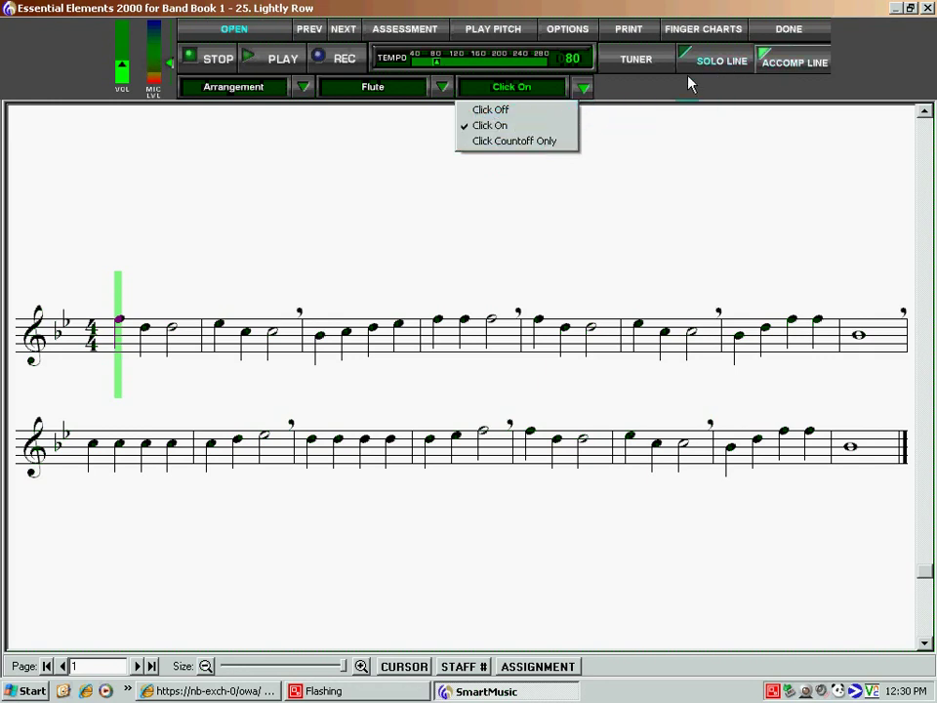
{"action": "left_click", "coordinate": [488, 126]}
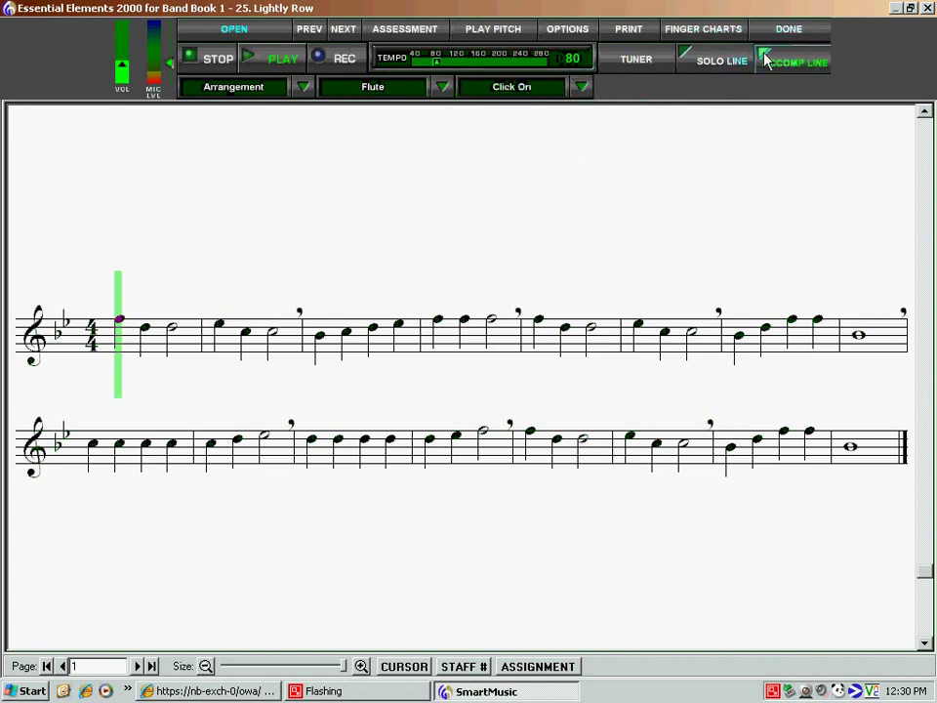
Step: Turn on the solo line, play along with Lightly Row, then stop to see the graded notes
{"action": "left_click", "coordinate": [698, 64]}
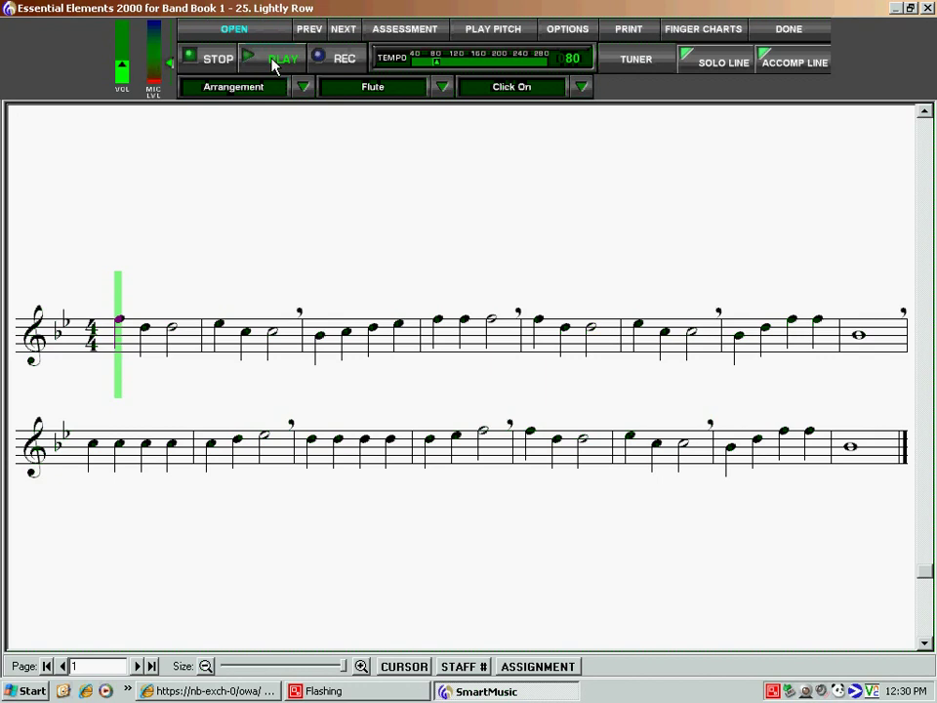
{"action": "left_click", "coordinate": [274, 60]}
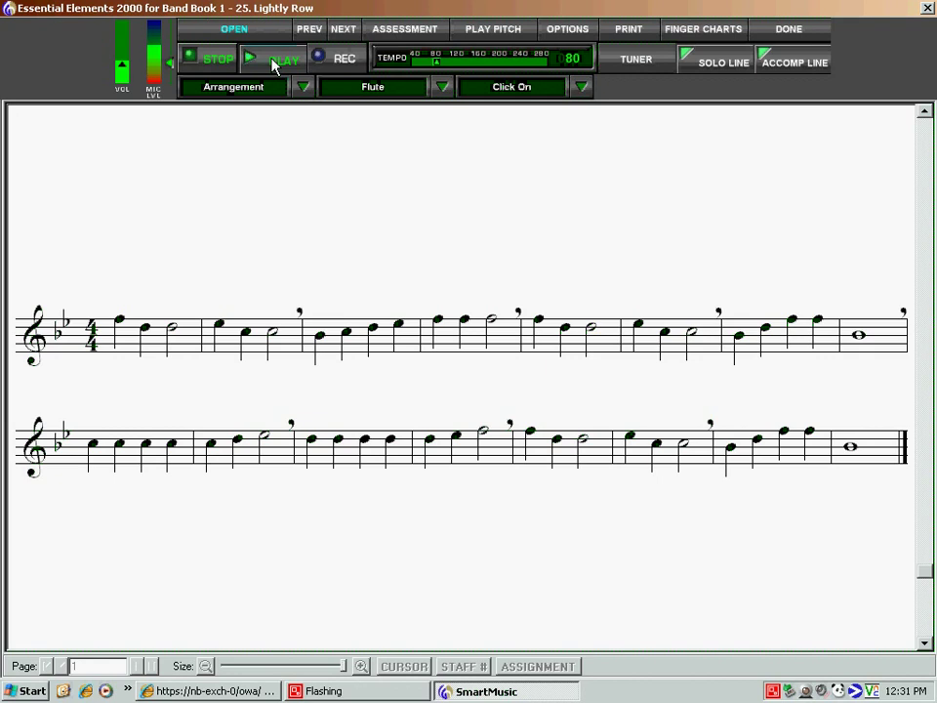
{"action": "left_click", "coordinate": [274, 63]}
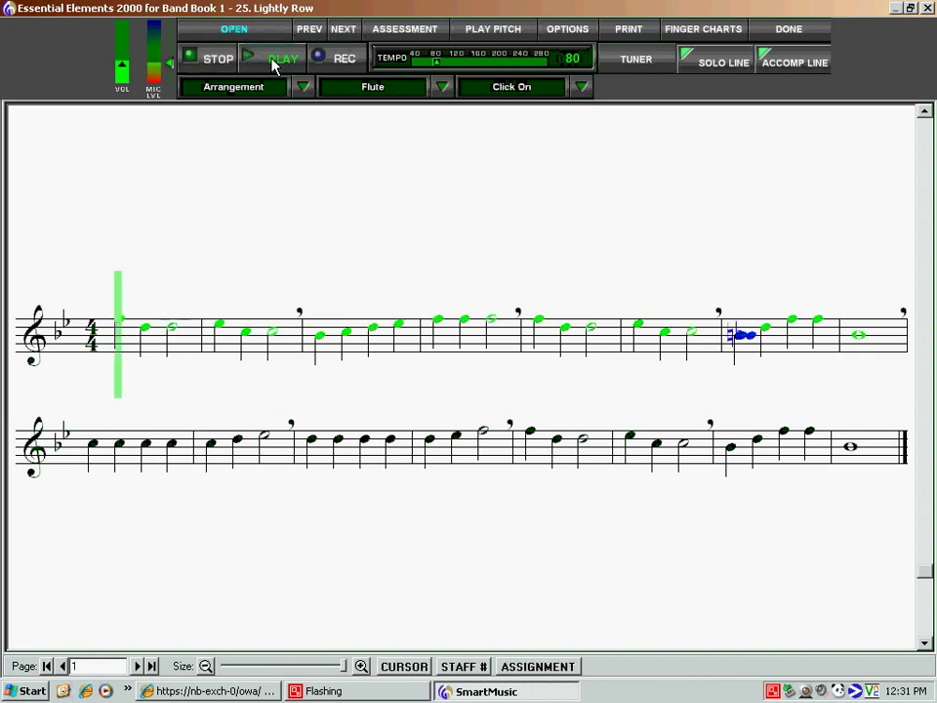
Step: Uncheck View Assessment so notes appear plain, and adjust the playback volume slider
{"action": "left_click", "coordinate": [403, 29]}
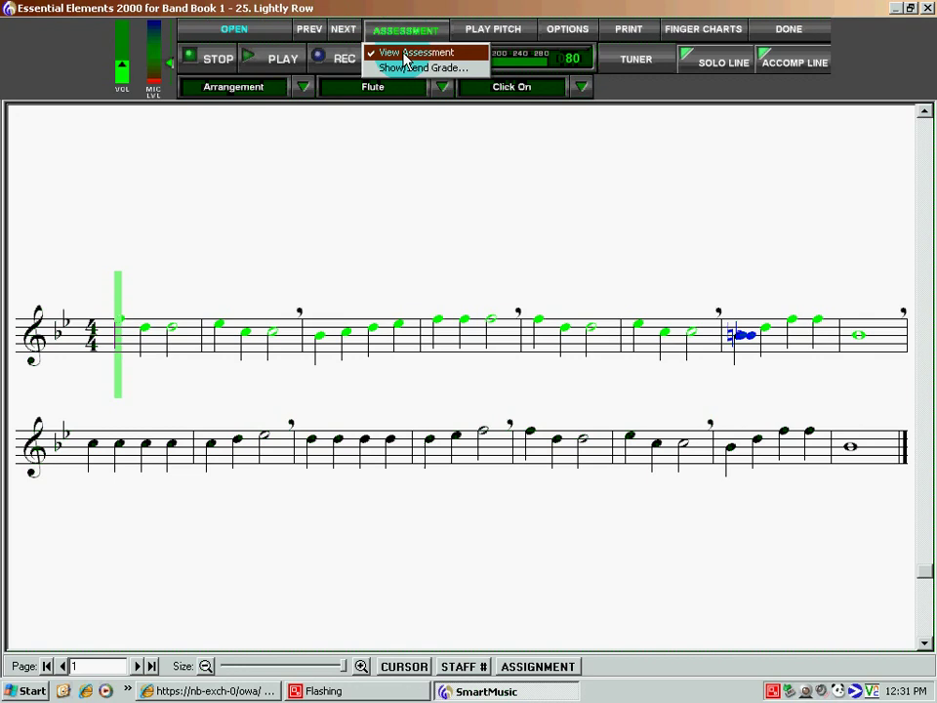
{"action": "left_click", "coordinate": [392, 52]}
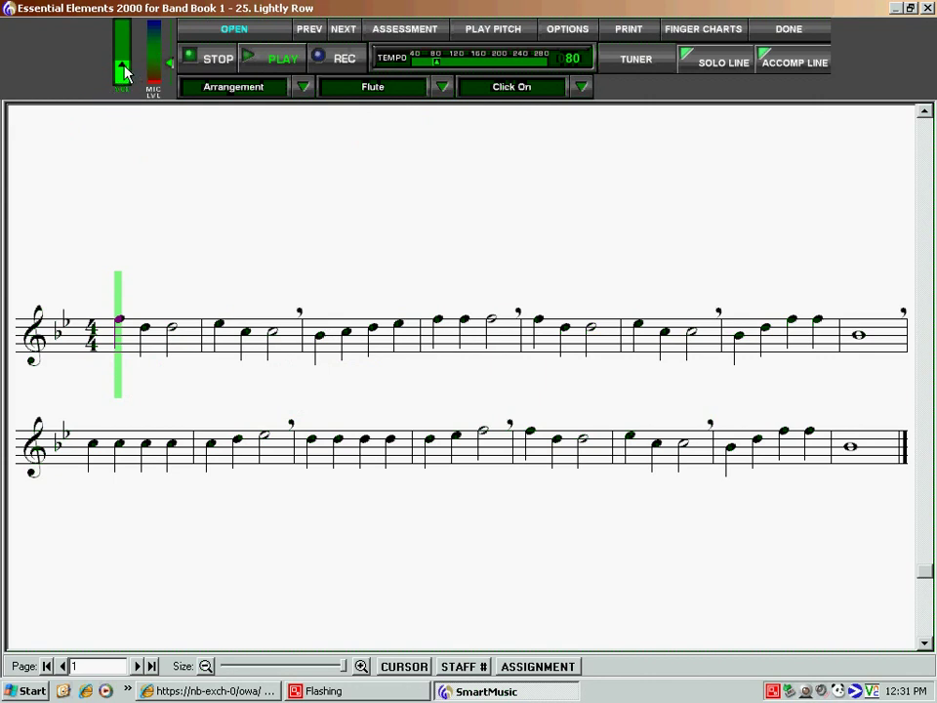
{"action": "left_click_drag", "start_coordinate": [123, 71], "coordinate": [168, 66]}
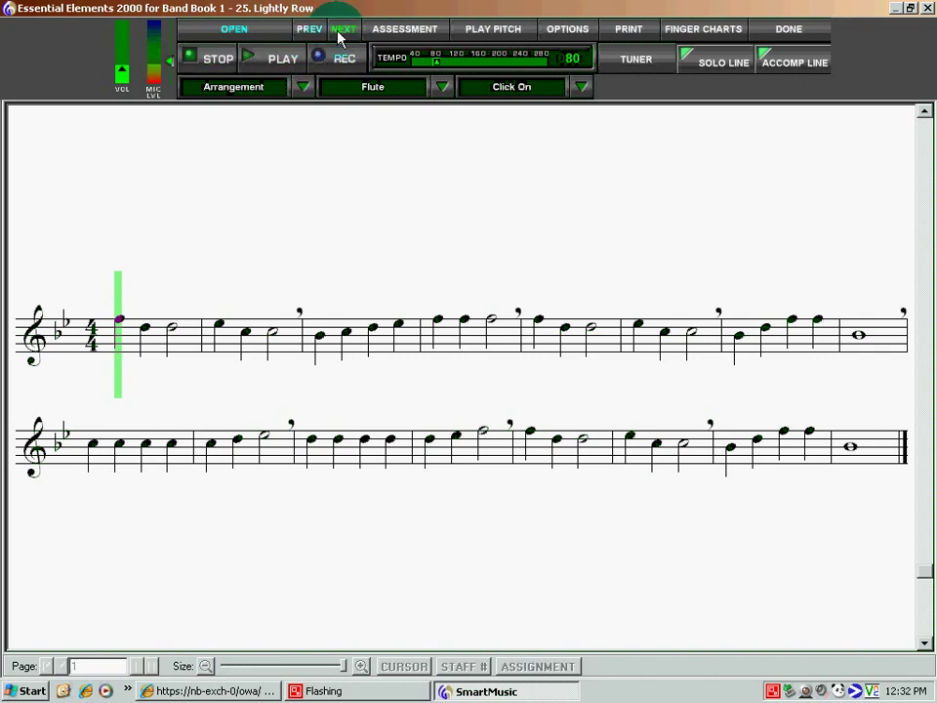
Step: Advance past the Essential Elements Quiz to exercise 27, Reaching Higher
{"action": "left_click", "coordinate": [341, 32]}
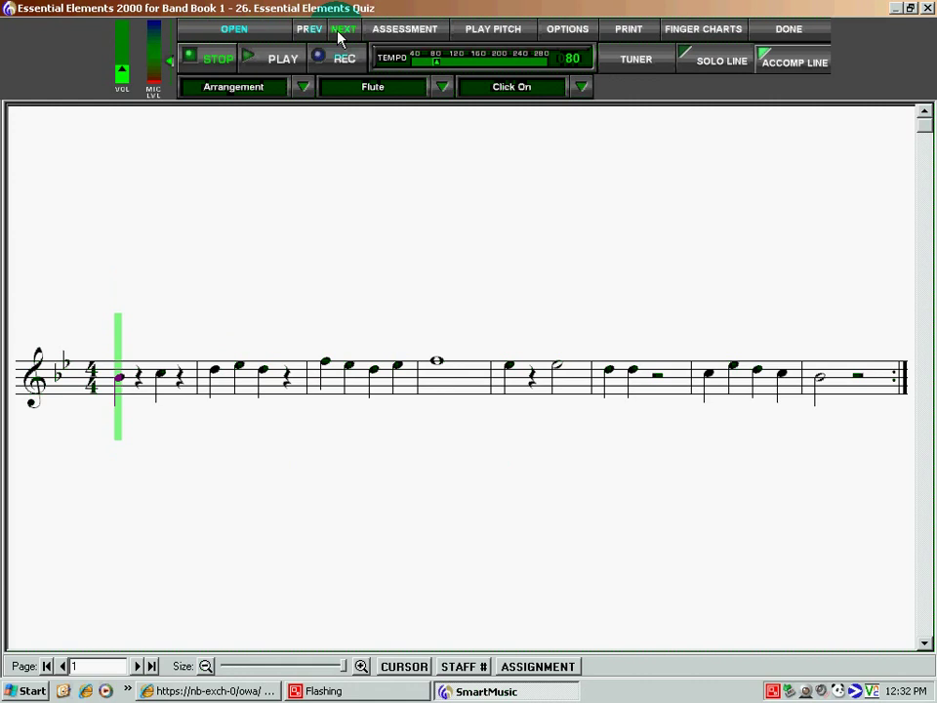
{"action": "left_click", "coordinate": [340, 32]}
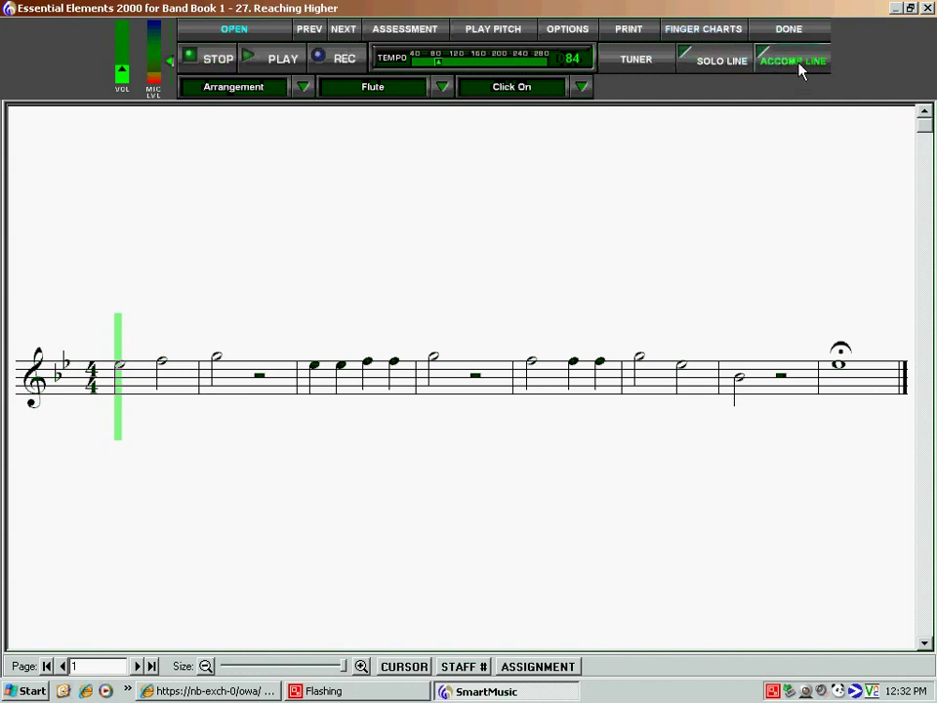
Step: Play Reaching Higher with the solo line on and volume raised, then stop at the first note
{"action": "left_click", "coordinate": [713, 64]}
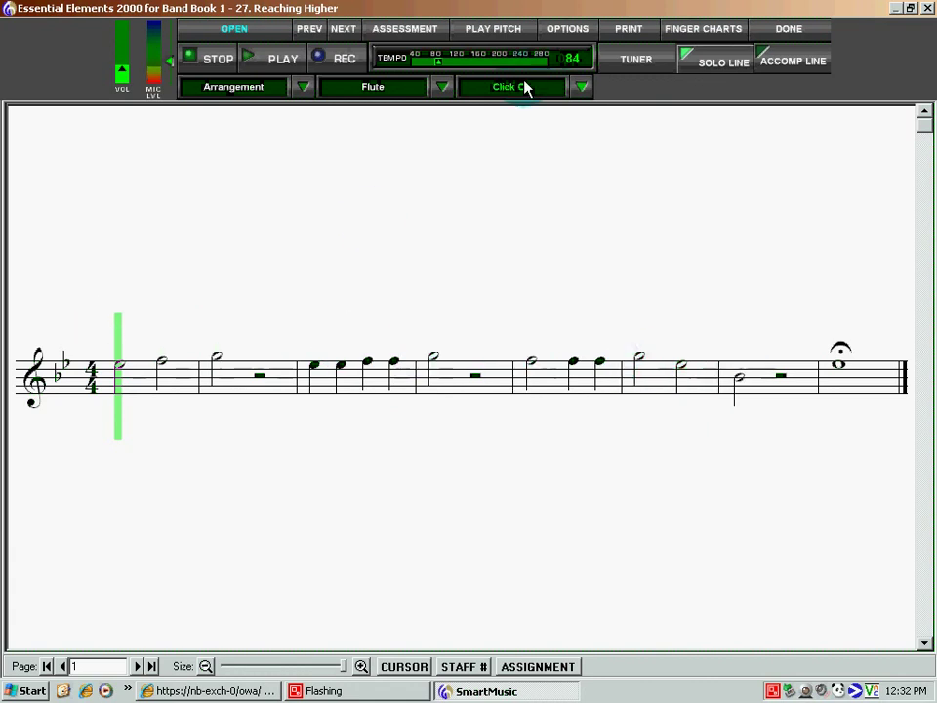
{"action": "left_click", "coordinate": [270, 60]}
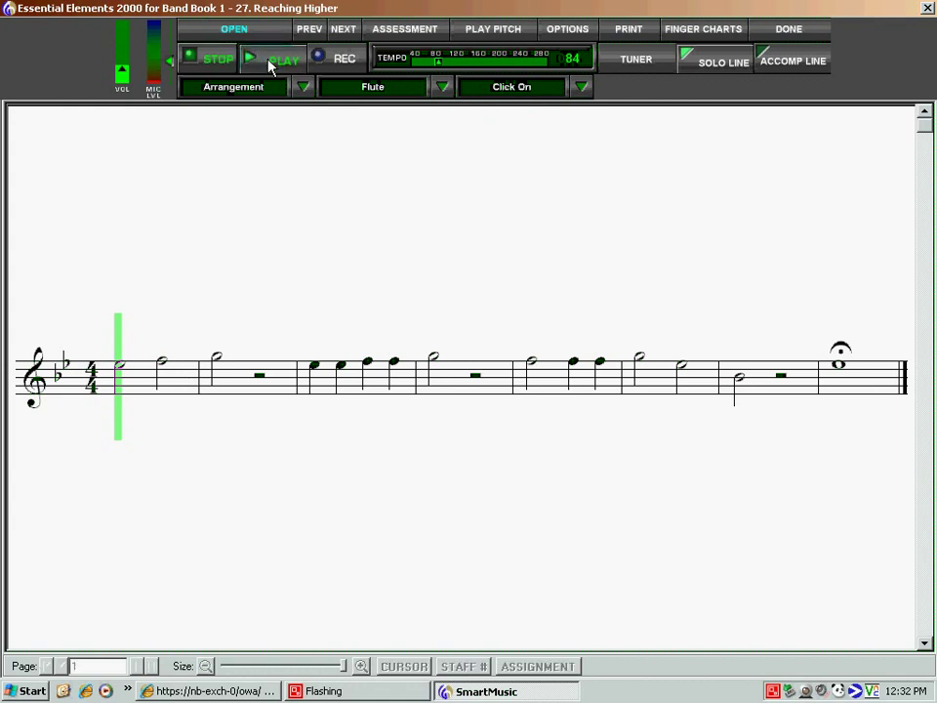
{"action": "left_click_drag", "start_coordinate": [125, 78], "coordinate": [123, 61]}
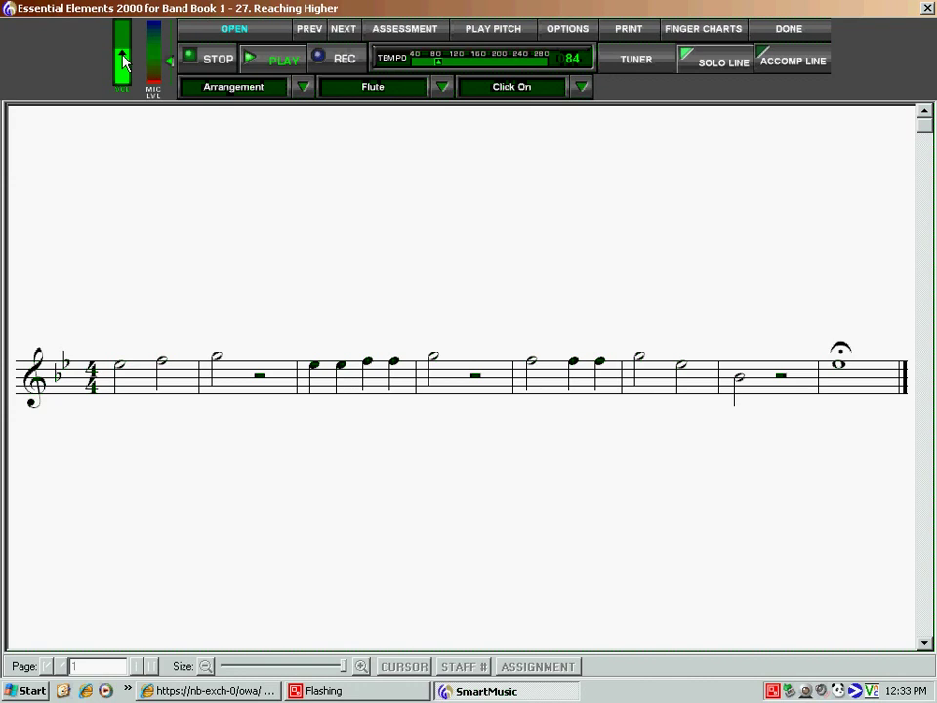
{"action": "left_click", "coordinate": [191, 63]}
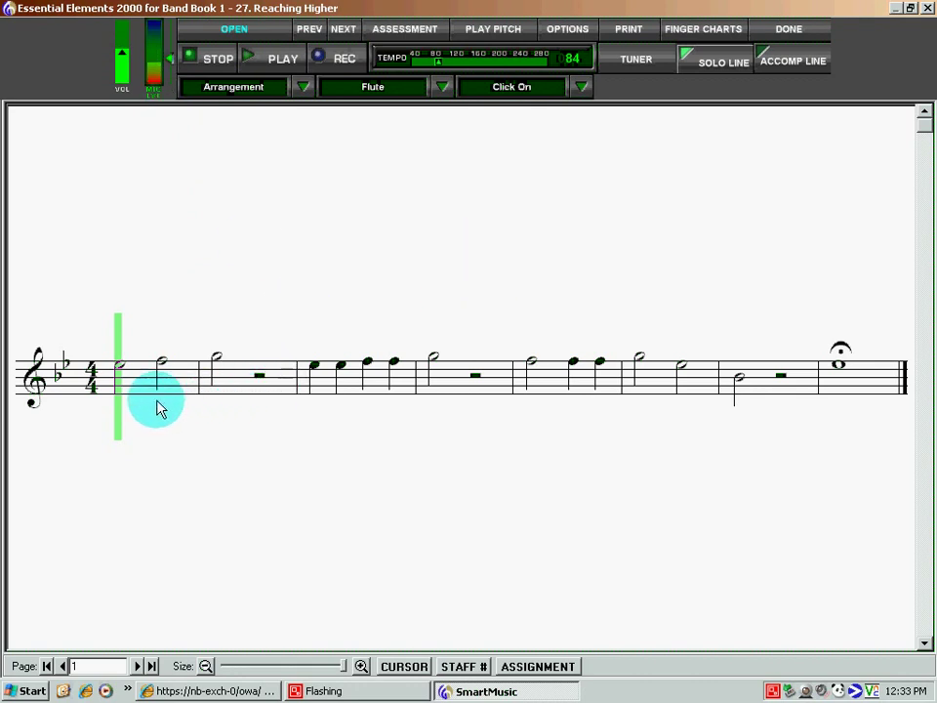
Step: Turn on the accompaniment line and play Reaching Higher with both parts, then stop
{"action": "left_click", "coordinate": [779, 66]}
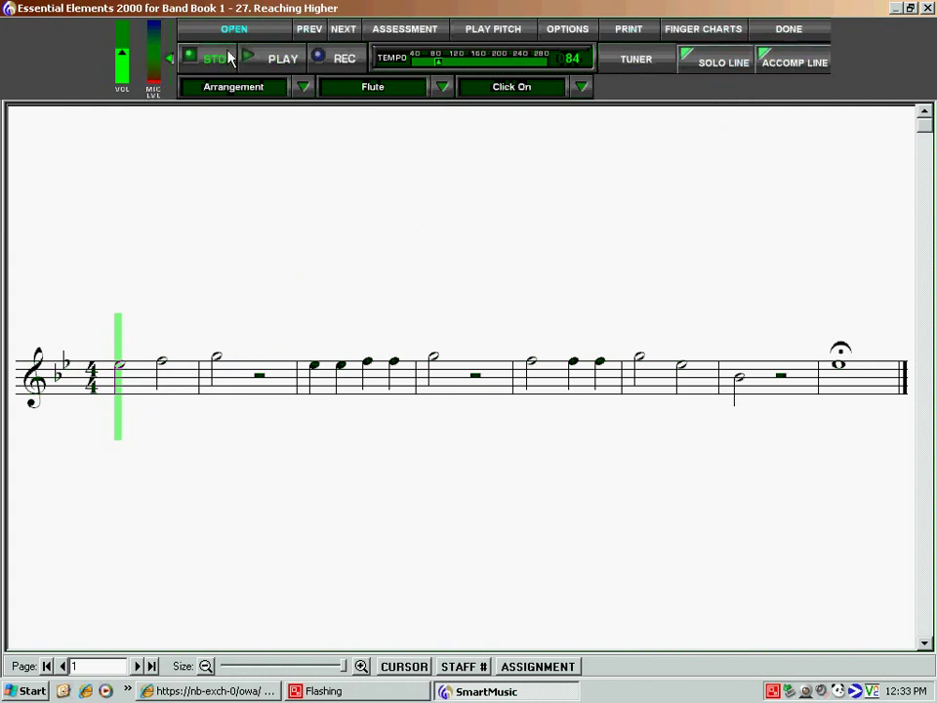
{"action": "left_click", "coordinate": [274, 62]}
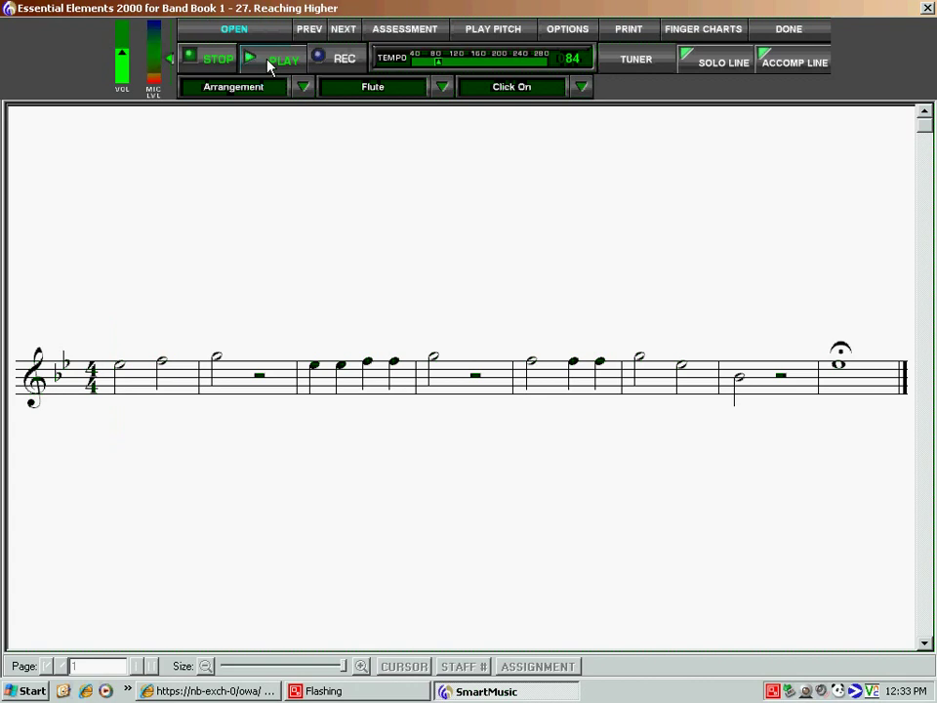
{"action": "left_click", "coordinate": [196, 60]}
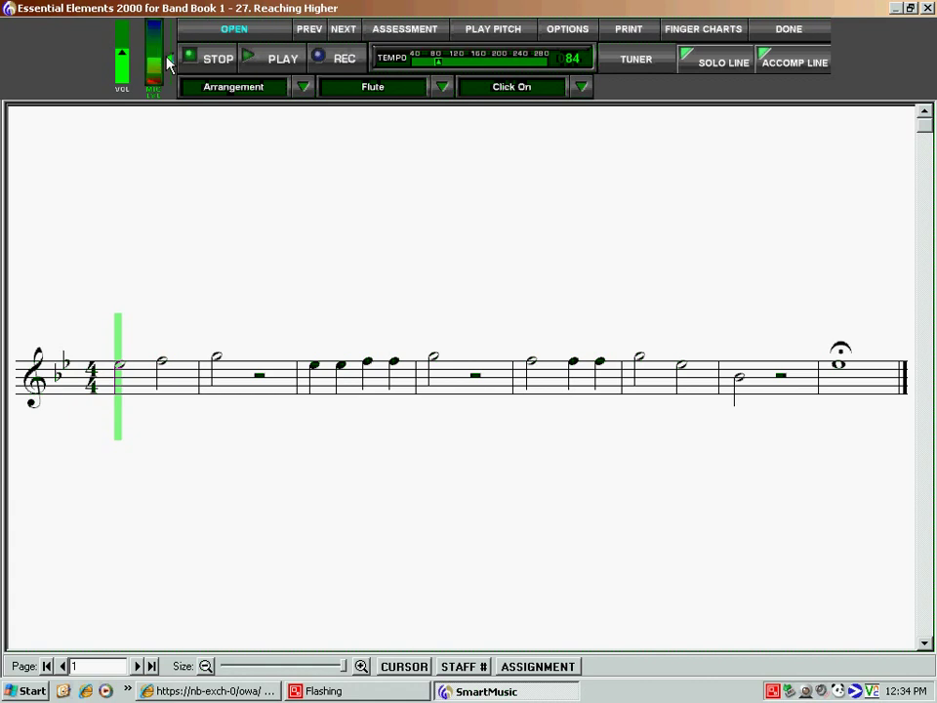
Step: Mute the solo line, play Reaching Higher with accompaniment only, stop, and show the Click options
{"action": "left_click", "coordinate": [704, 61]}
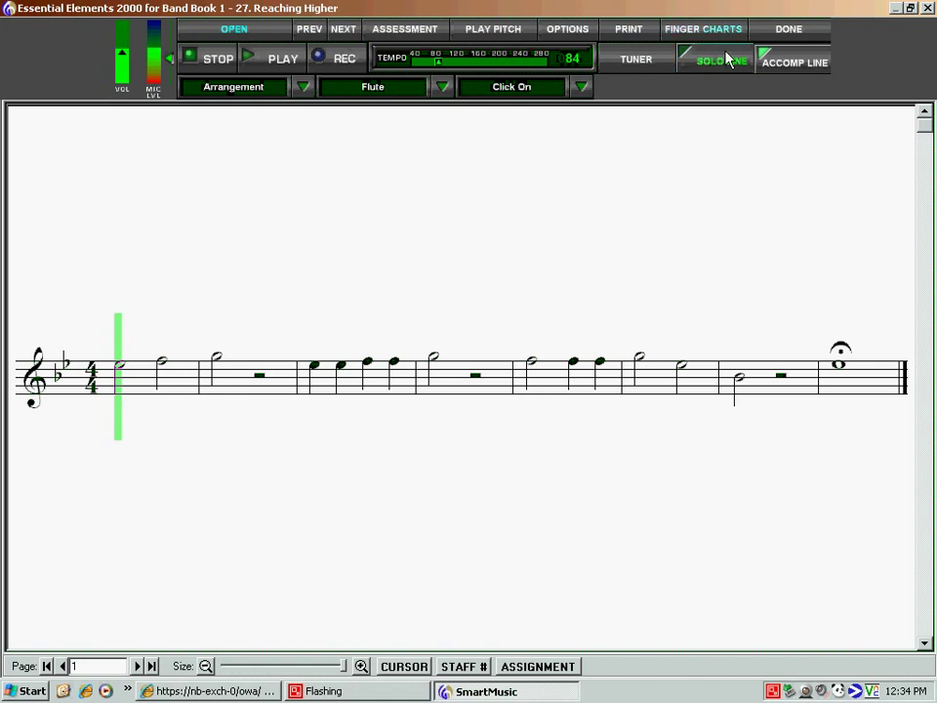
{"action": "left_click", "coordinate": [273, 60]}
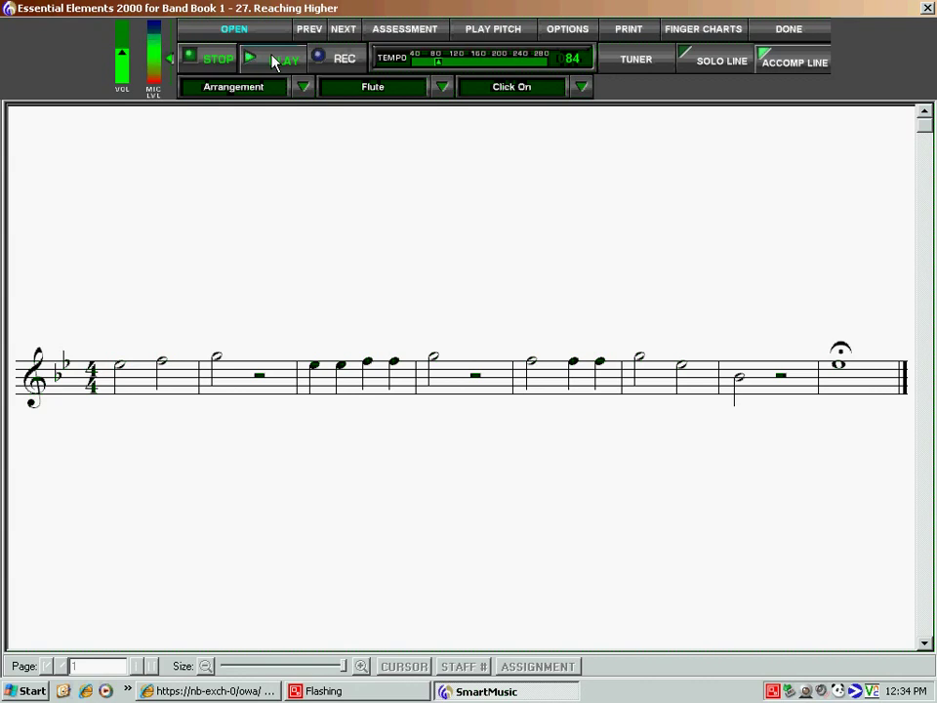
{"action": "left_click", "coordinate": [213, 61]}
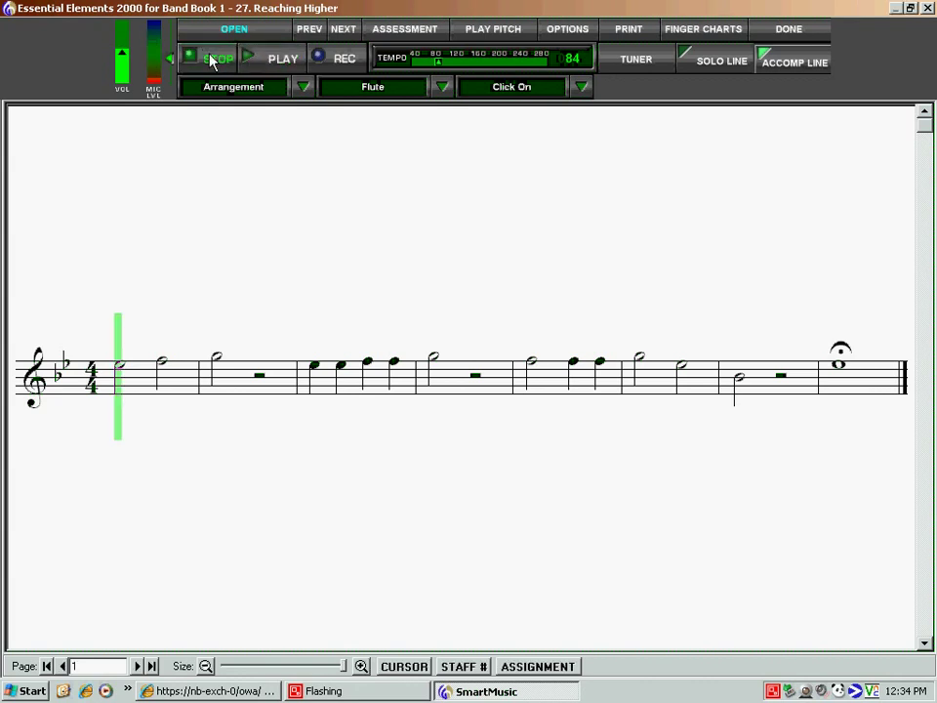
{"action": "left_click", "coordinate": [581, 88]}
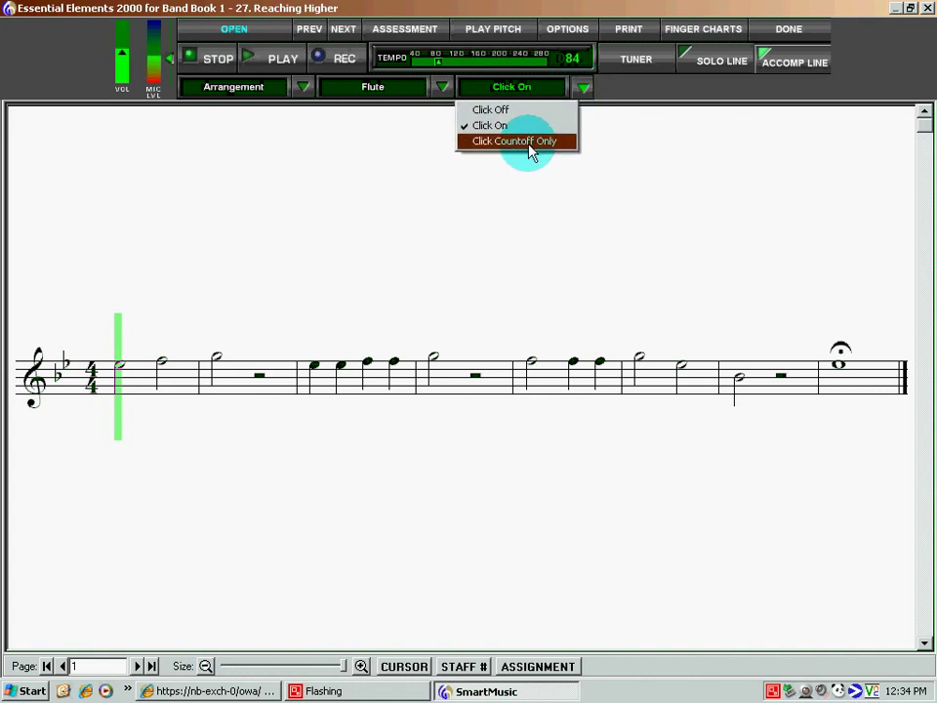
Step: Play Reaching Higher with Click Countoff Only, stop it, then restore Click On
{"action": "left_click", "coordinate": [525, 149]}
{"action": "left_click", "coordinate": [271, 59]}
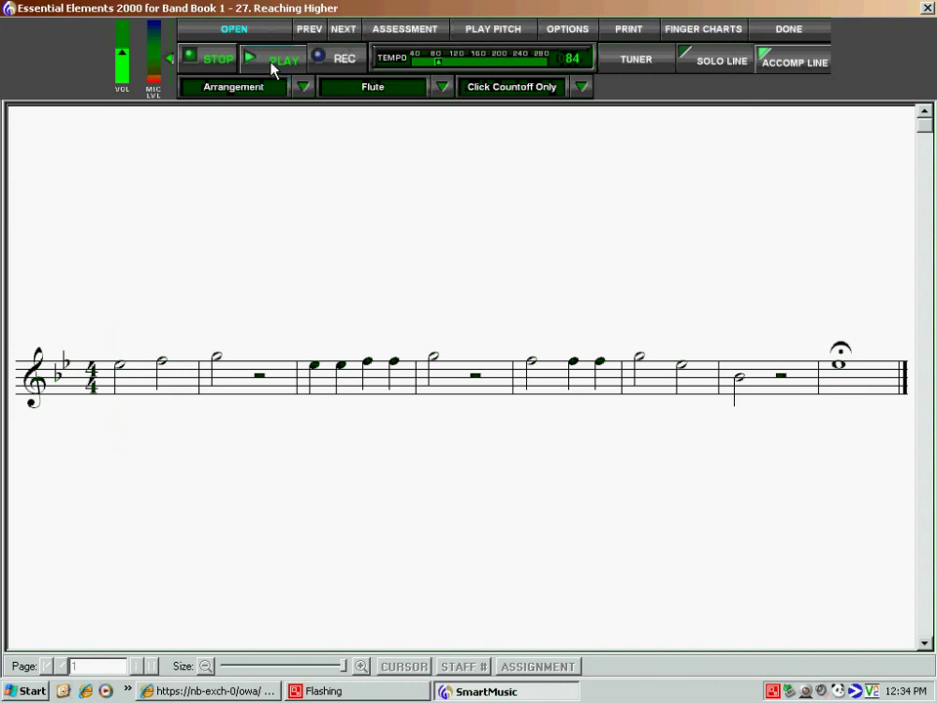
{"action": "left_click", "coordinate": [219, 60]}
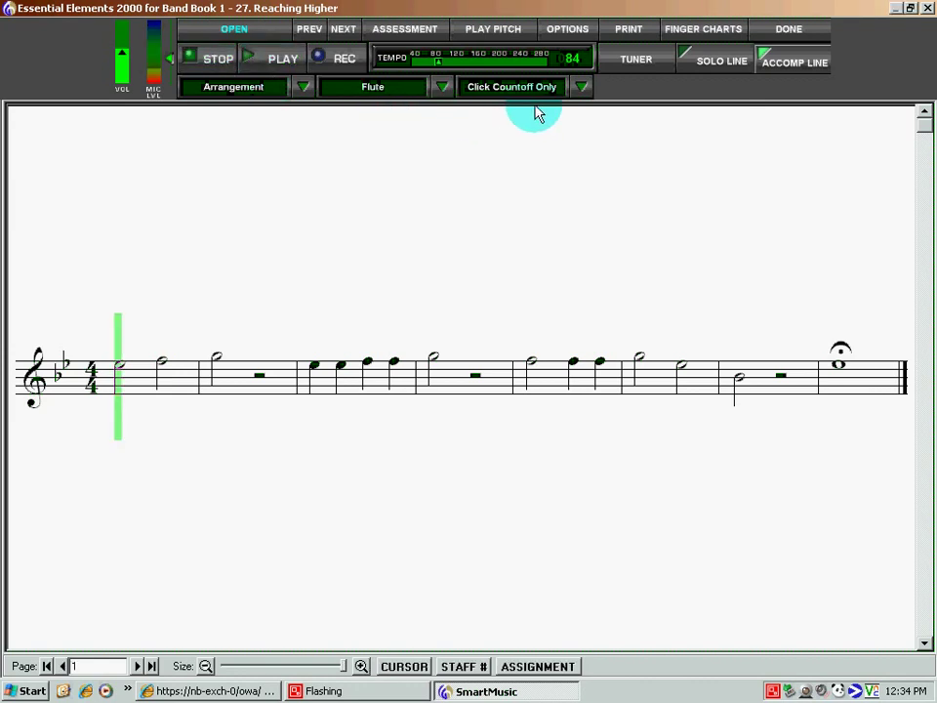
{"action": "left_click", "coordinate": [582, 90]}
{"action": "left_click", "coordinate": [466, 124]}
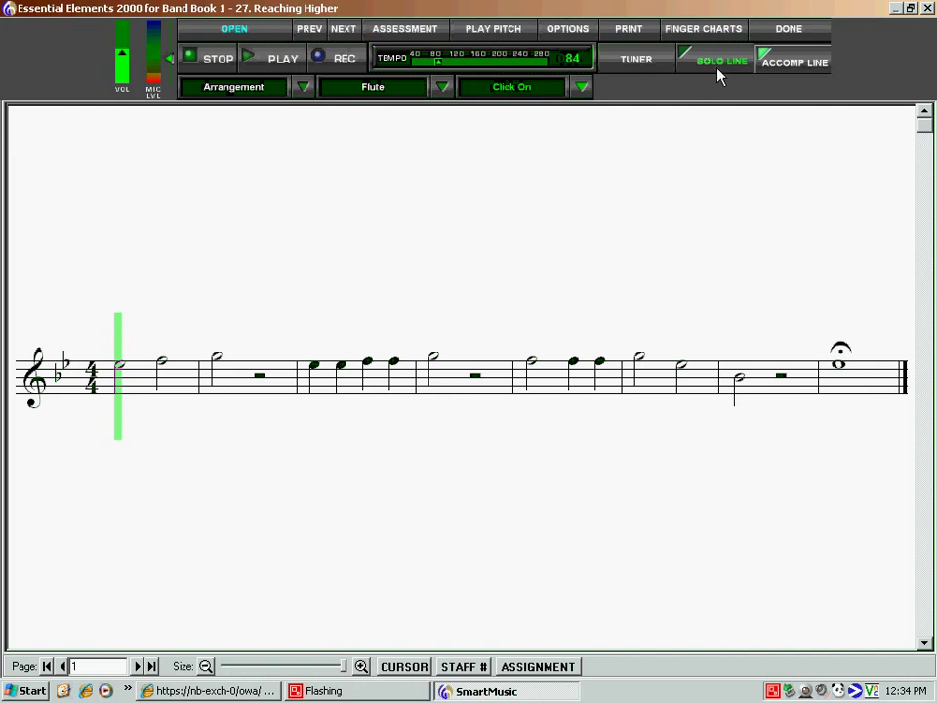
{"action": "left_click", "coordinate": [625, 187]}
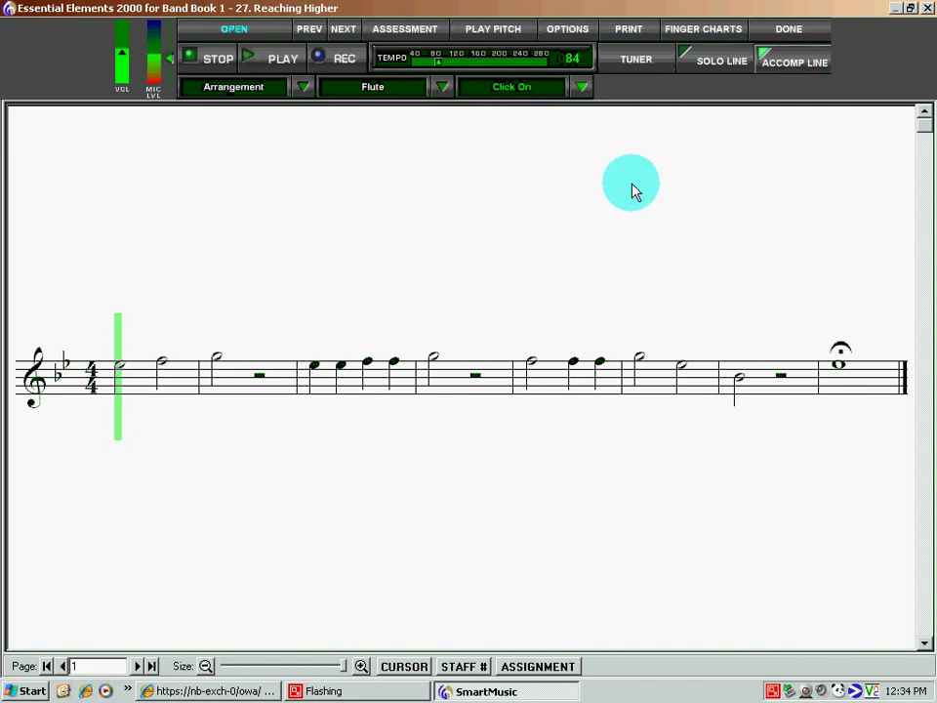